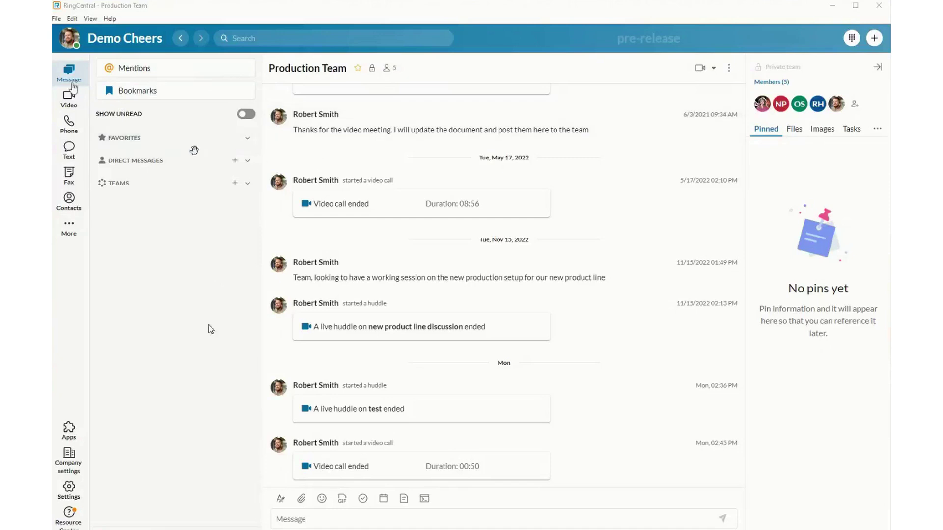
- Expand Favorites and Teams in the sidebar, then show the Video section's upcoming meetings
left_click(128, 140)
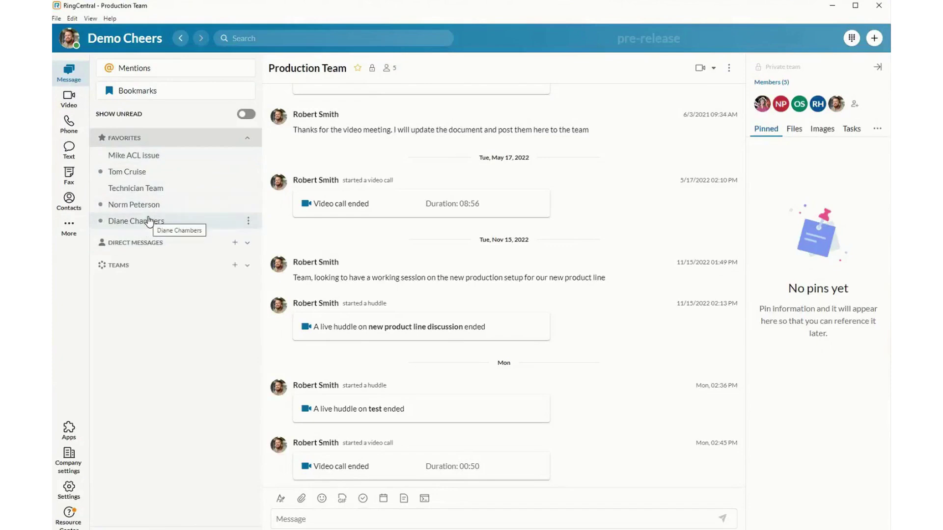
left_click(151, 273)
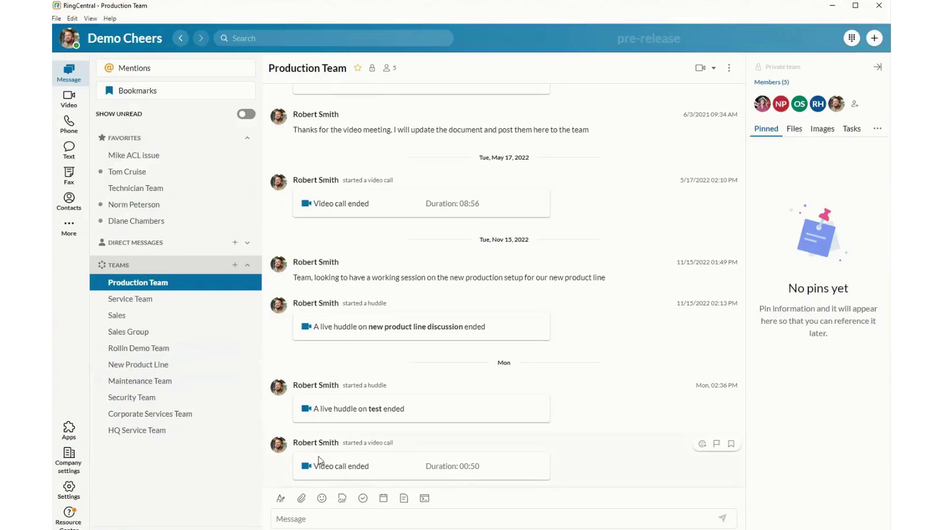
mouse_move(442, 192)
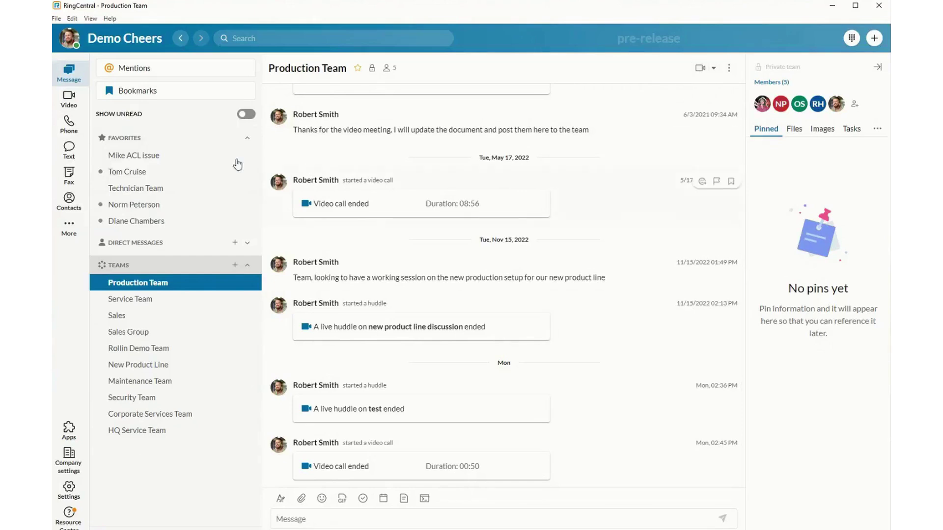
left_click(68, 100)
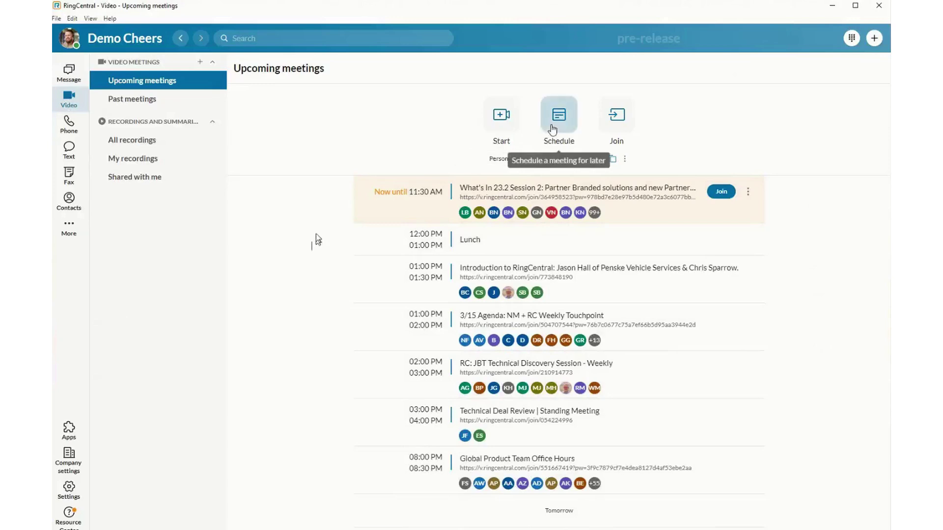
- Start scheduling a meeting for later from the Upcoming meetings page
left_click(552, 126)
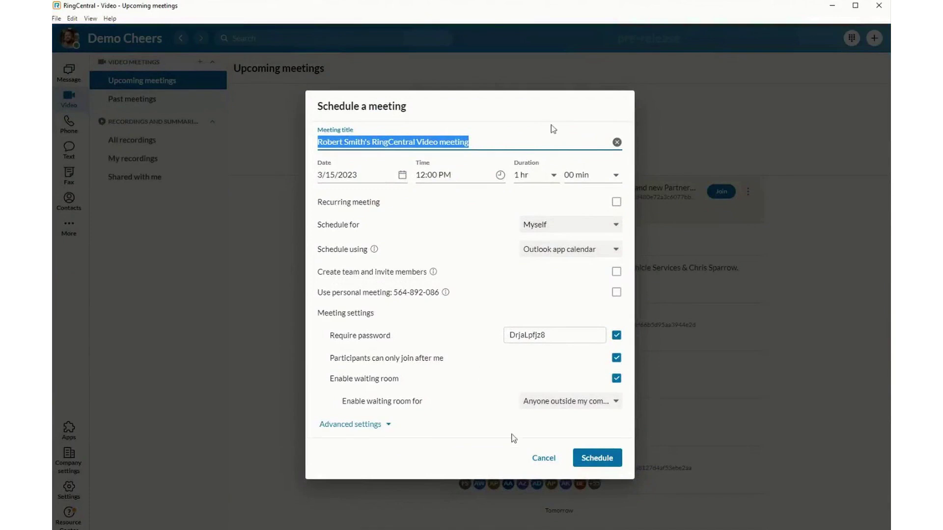
- Cancel the new meeting form and view the RC Belmont recording's transcript and highlights
left_click(543, 458)
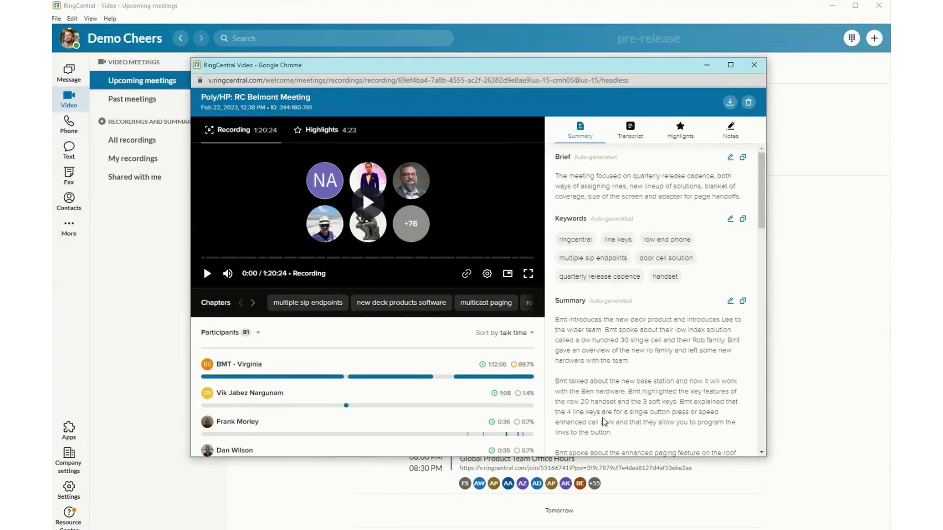
left_click(629, 131)
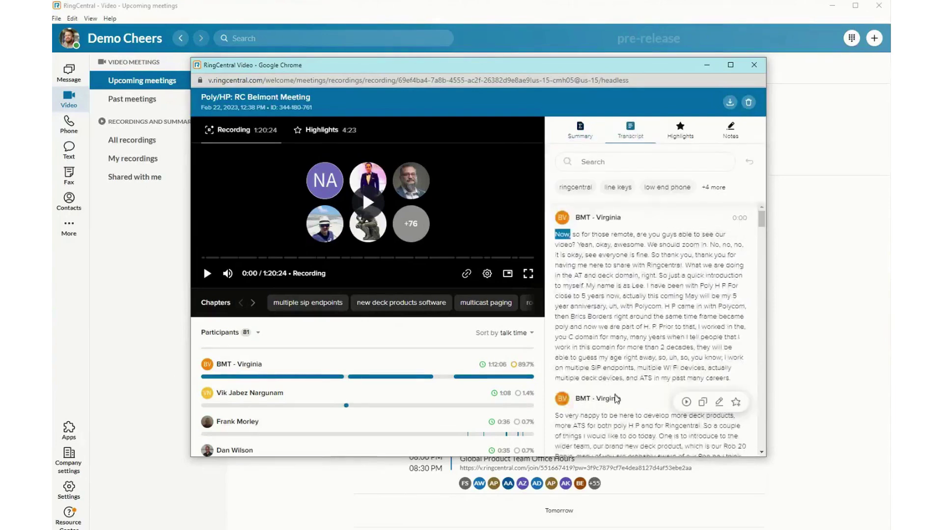
left_click(681, 133)
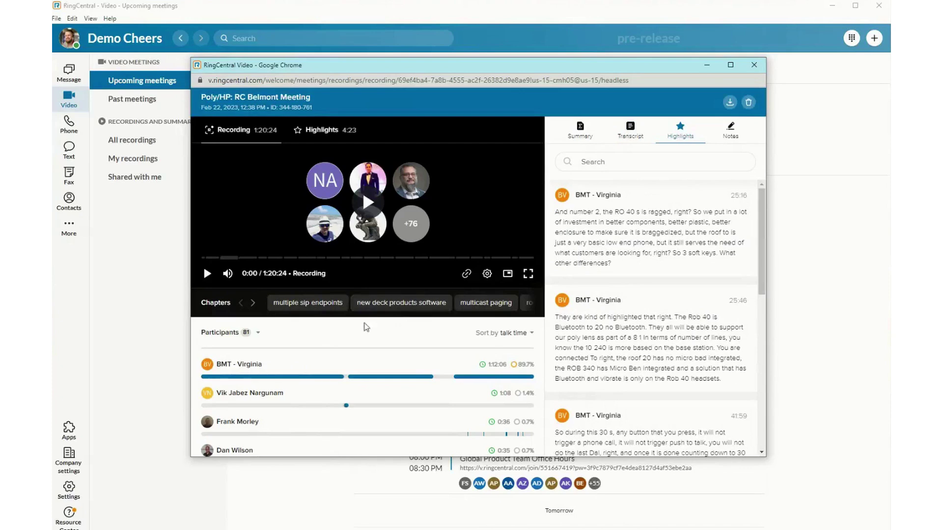
- Move the recording window aside and view the Phone section's recent calls and voicemails
left_click_drag(445, 70, 1, 33)
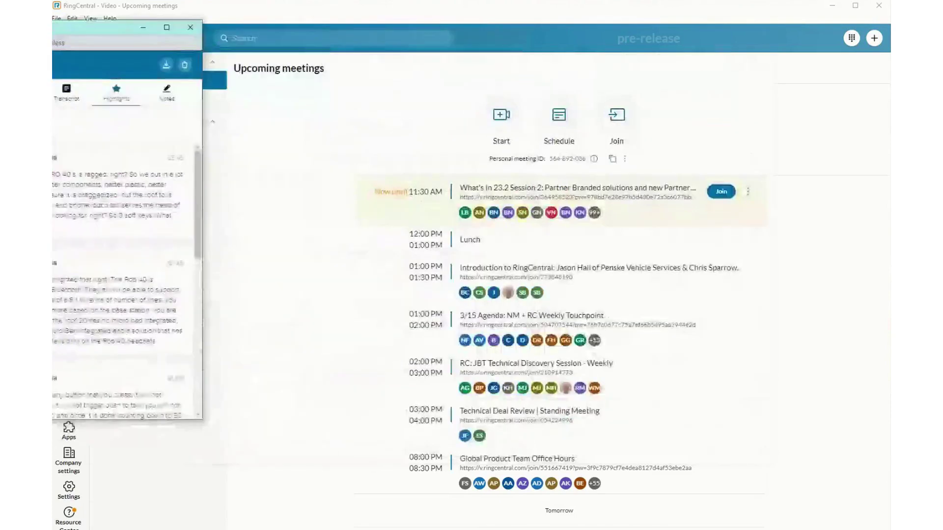
left_click(71, 132)
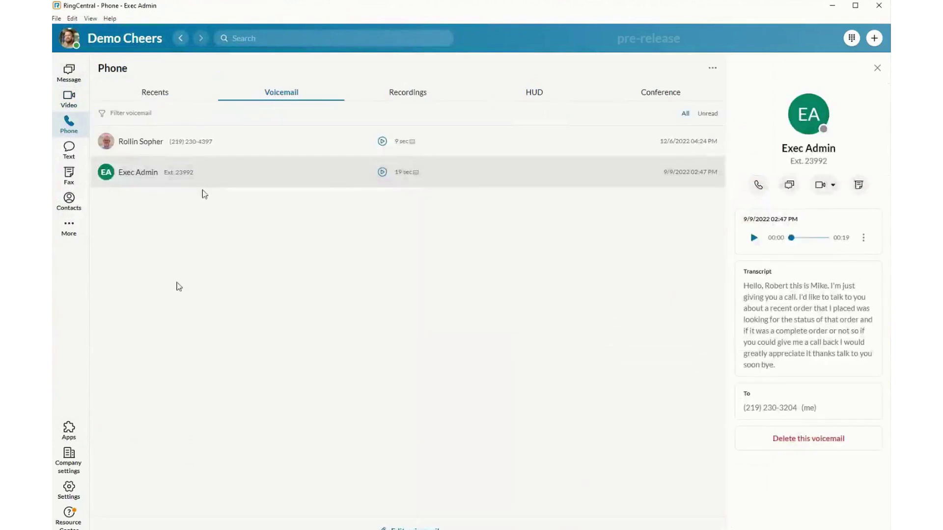
left_click(163, 95)
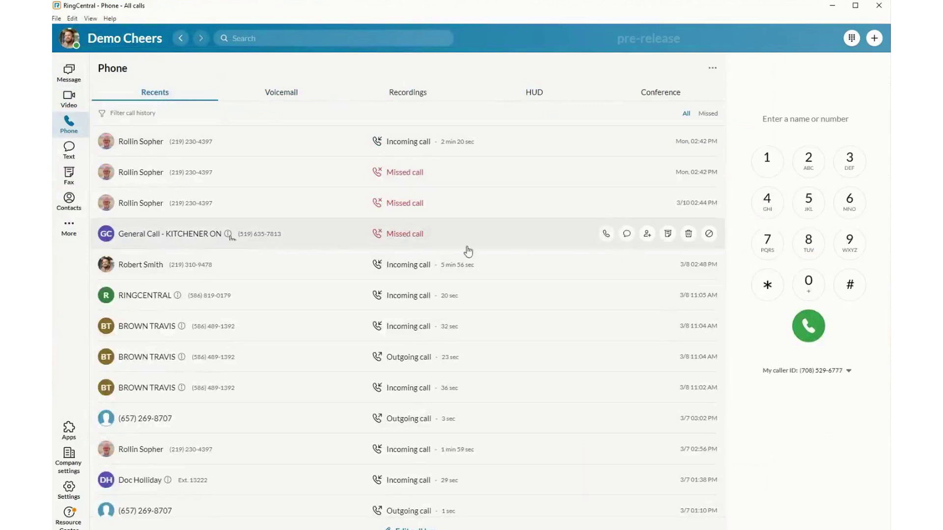
left_click(278, 97)
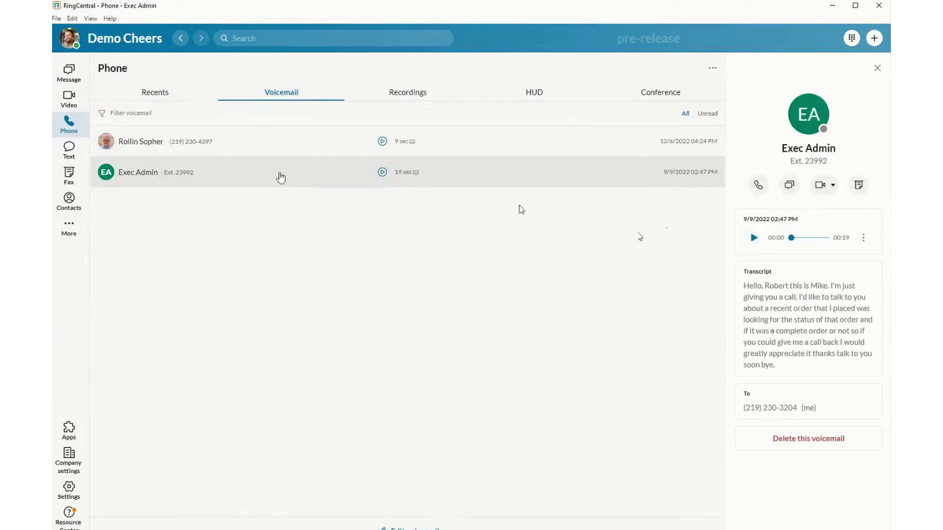
- Review call recordings, the HUD list and Park locations, then return to Recents
left_click(409, 95)
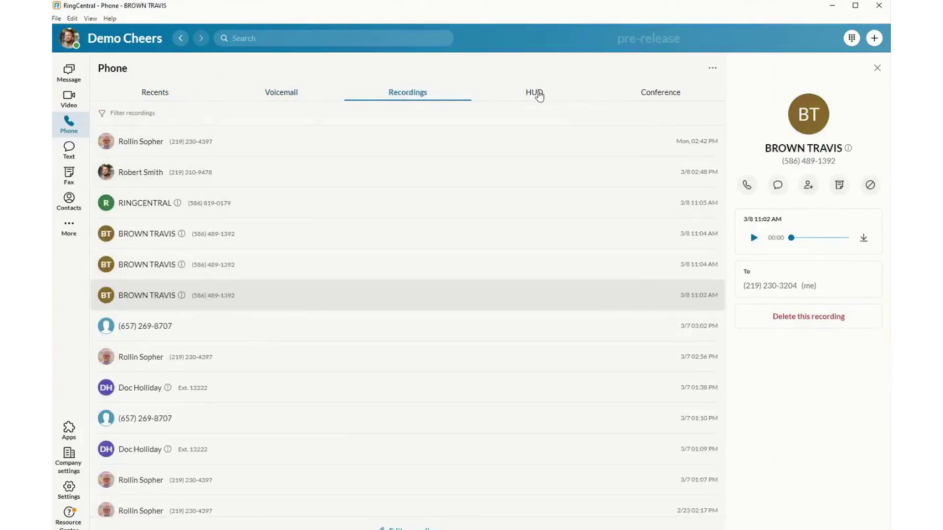
left_click(535, 93)
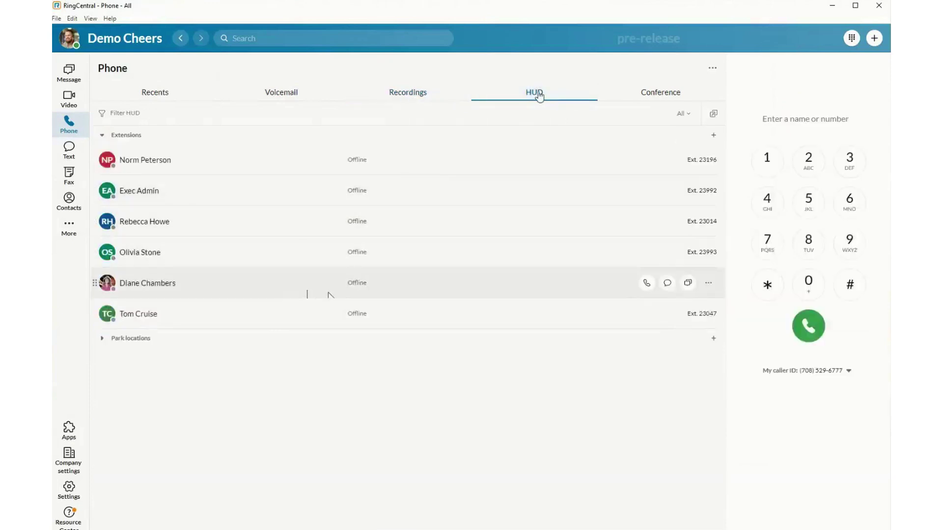
mouse_move(218, 284)
left_click(145, 341)
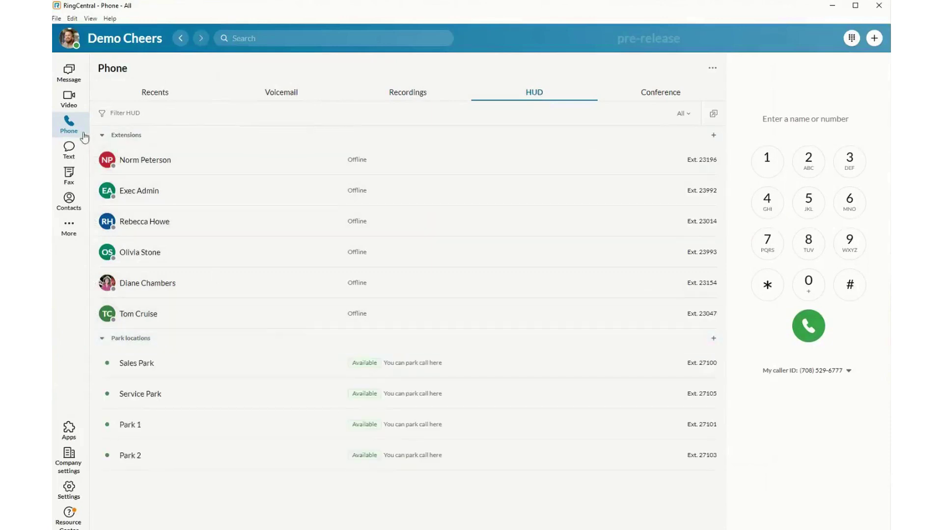
left_click(162, 95)
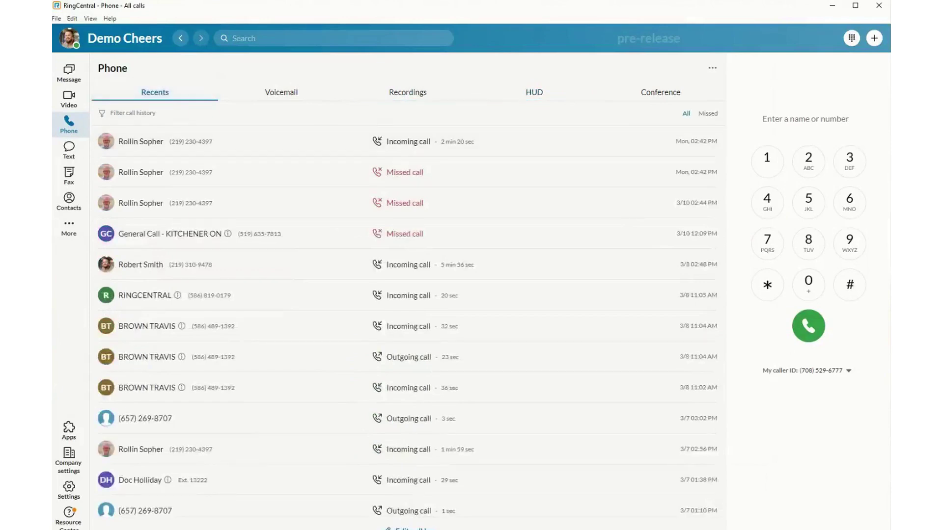
- Shrink the RingCentral window from its bottom-right corner
mouse_move(891, 529)
left_mouse_down()
mouse_move(567, 467)
mouse_move(890, 529)
left_mouse_up()
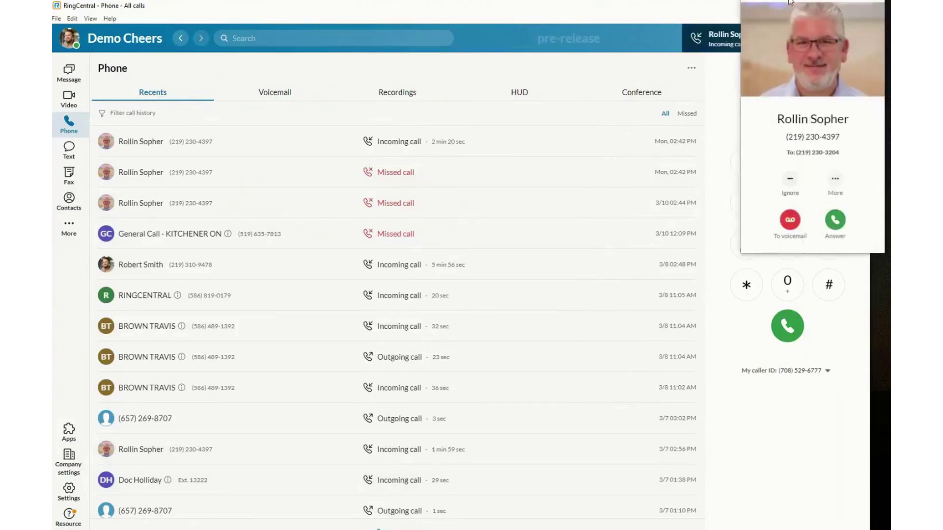
left_click_drag(791, 4, 582, 103)
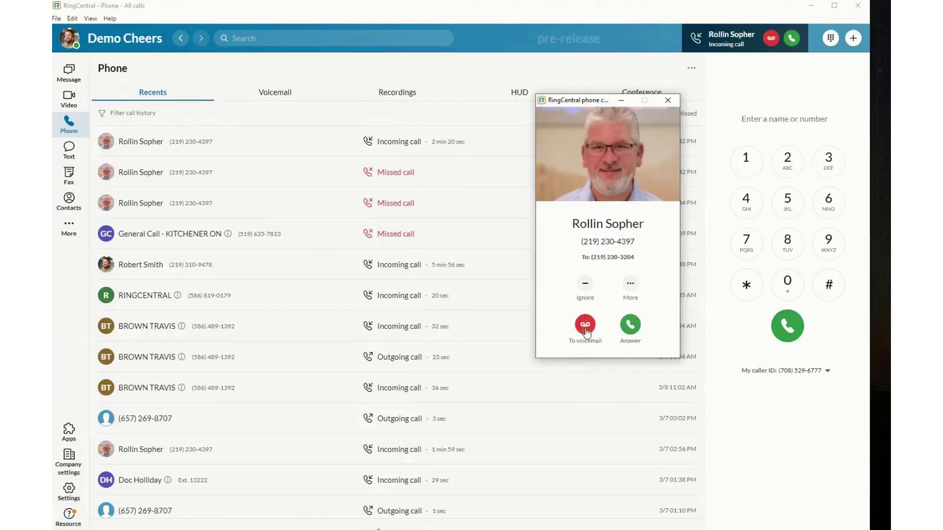
left_click(630, 287)
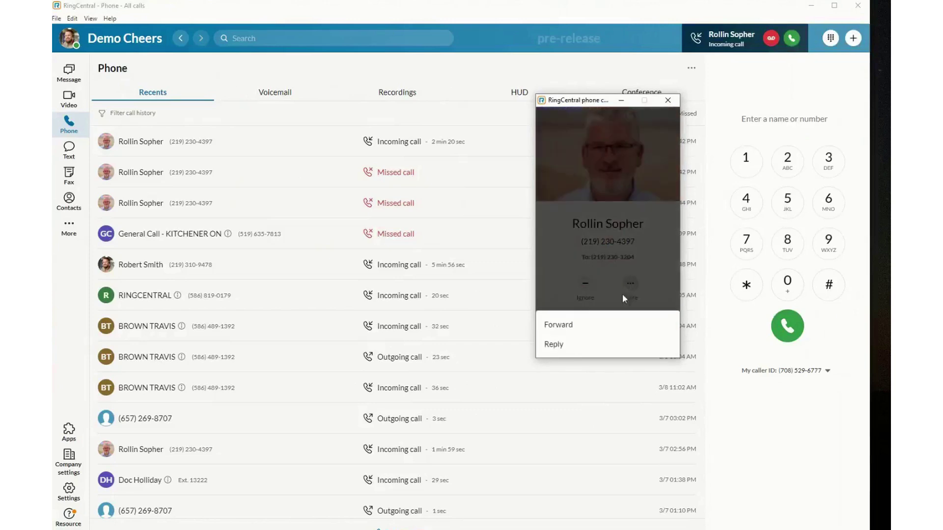
left_click(569, 274)
left_click(630, 324)
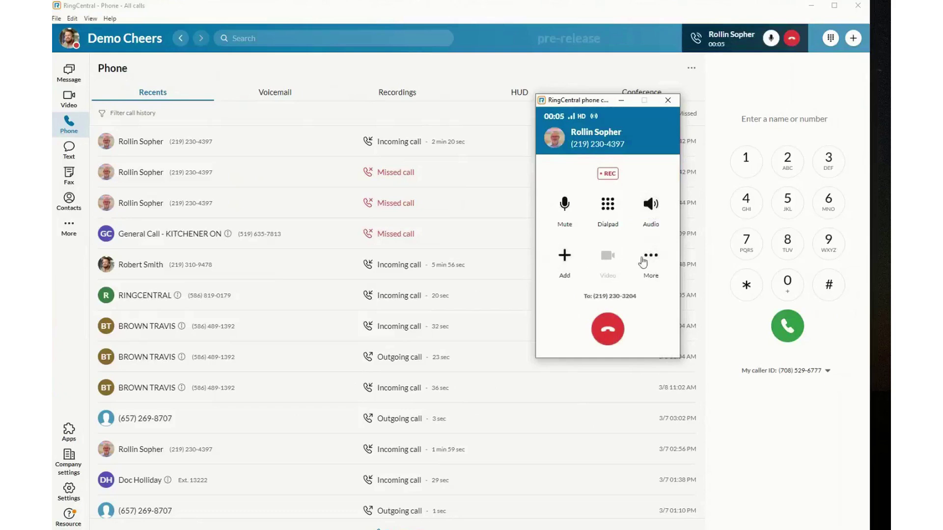
left_click(651, 256)
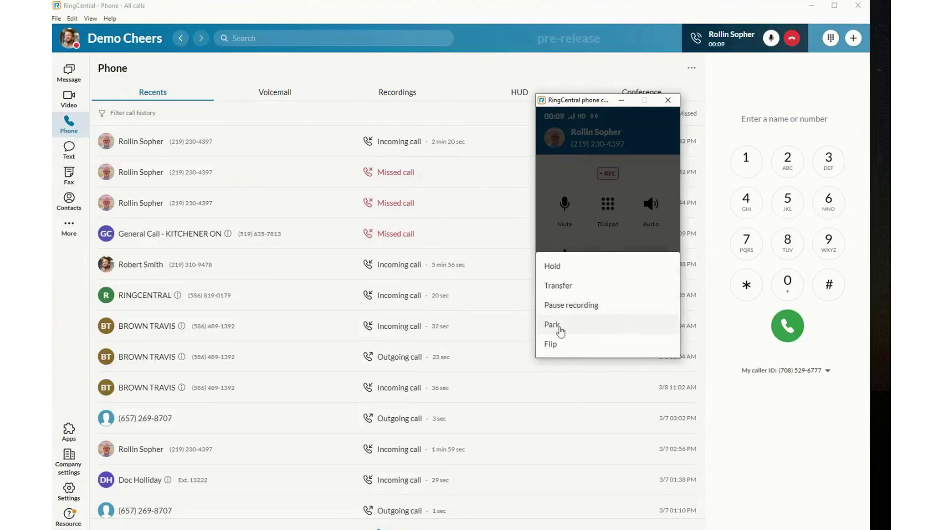
left_click(568, 184)
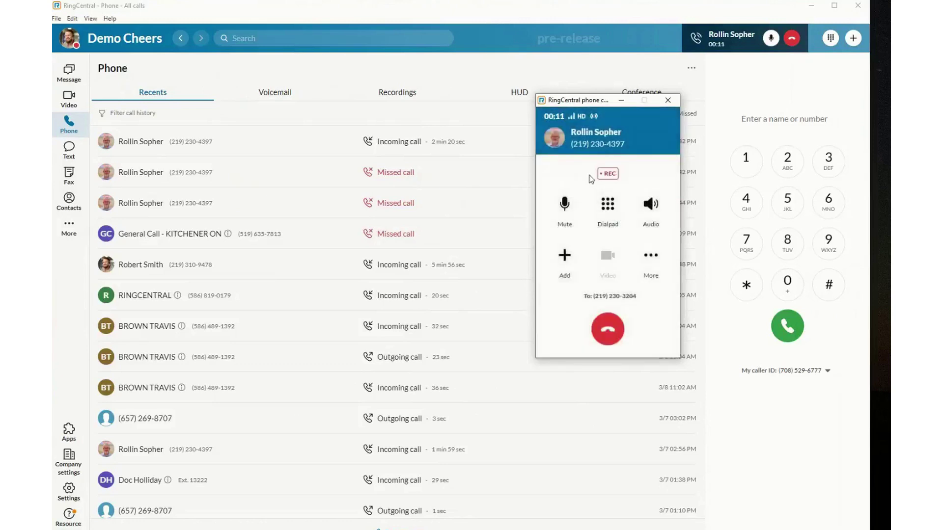
left_click(608, 329)
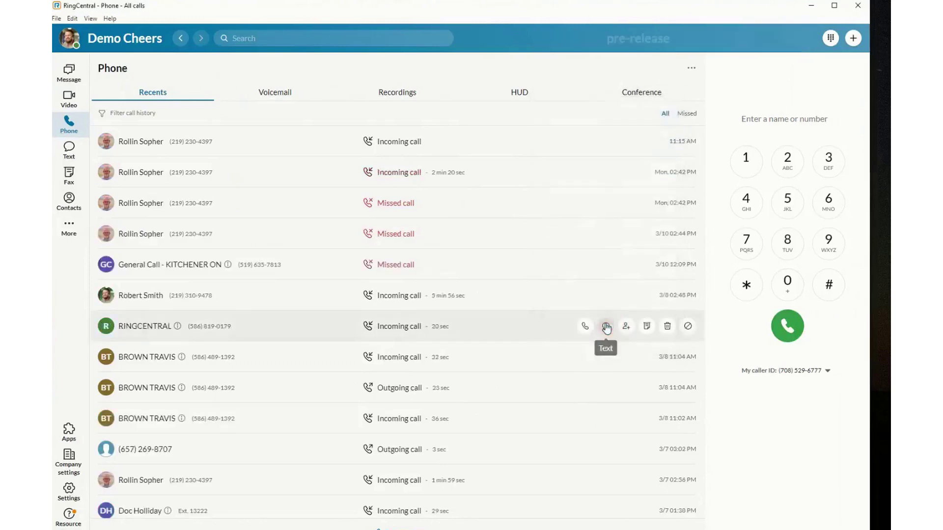